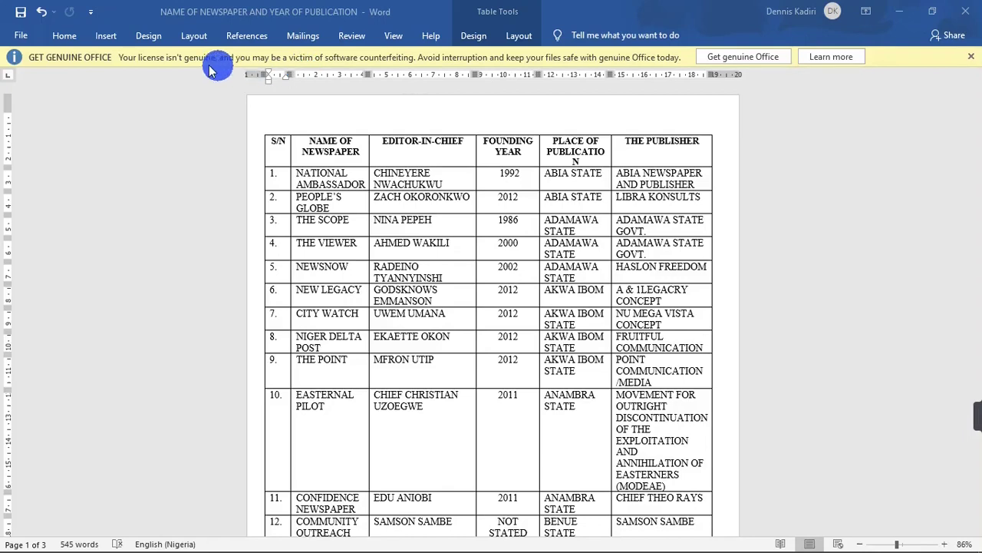
# Apply the built-in CONFIDENTIAL 1 watermark to the newspaper table document
pyautogui.click(150, 39)
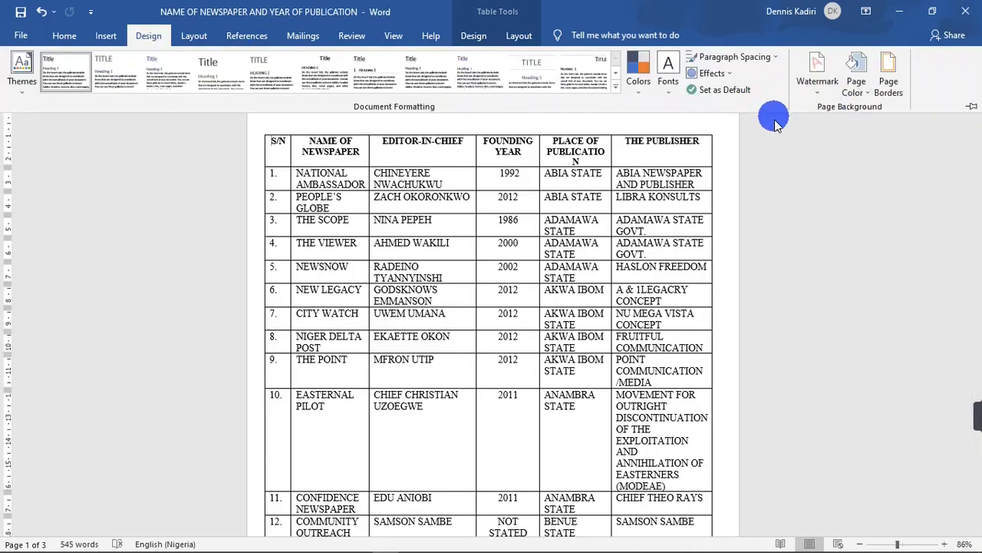
pyautogui.click(820, 73)
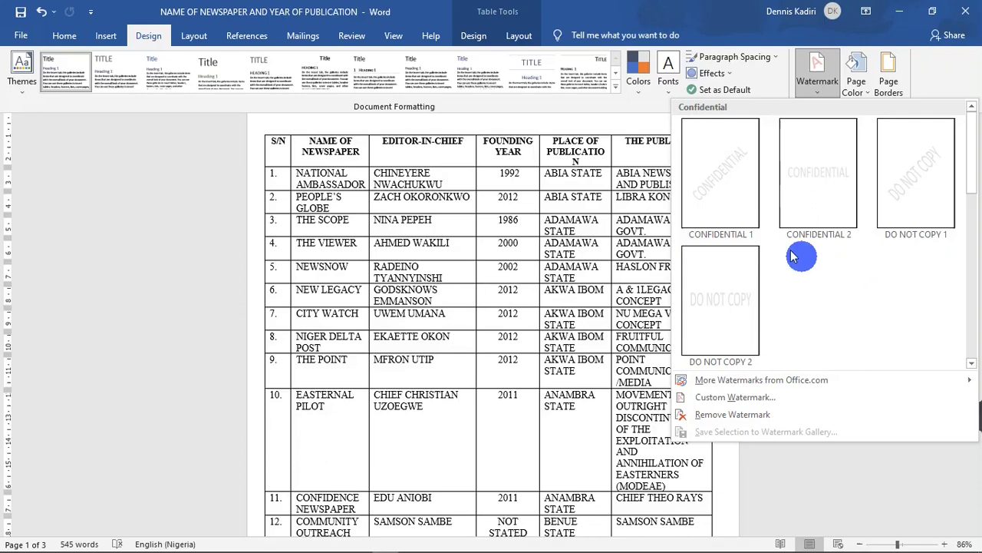
pyautogui.click(720, 194)
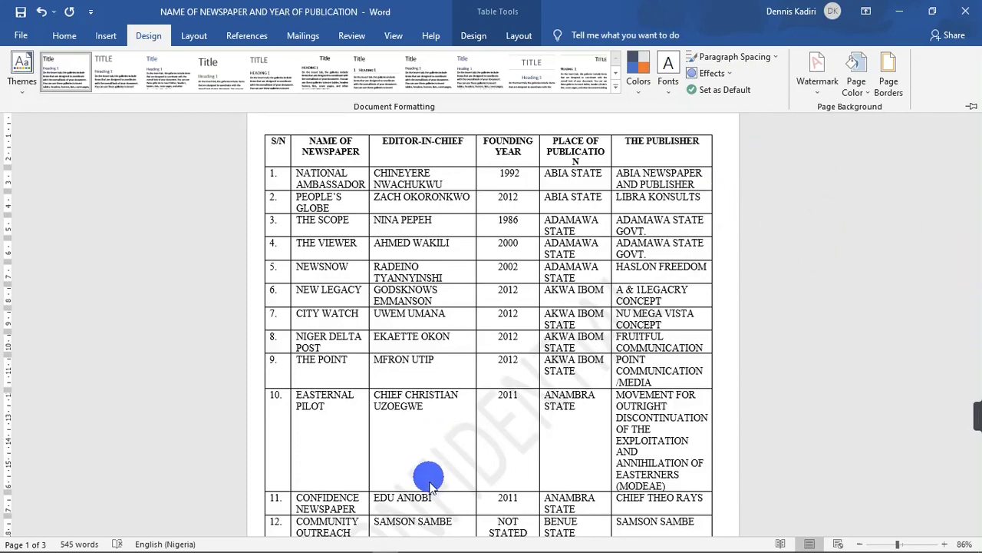
pyautogui.click(934, 11)
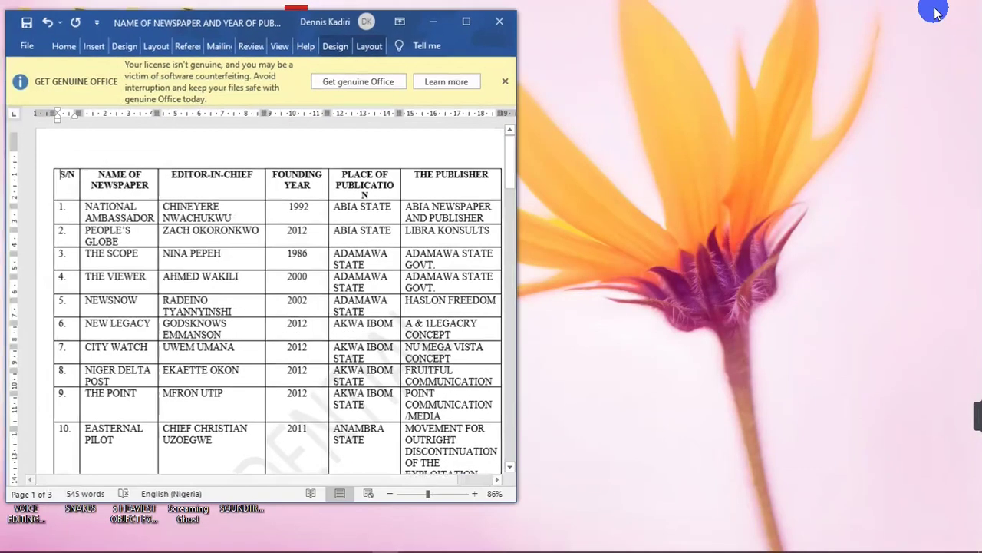
pyautogui.click(466, 21)
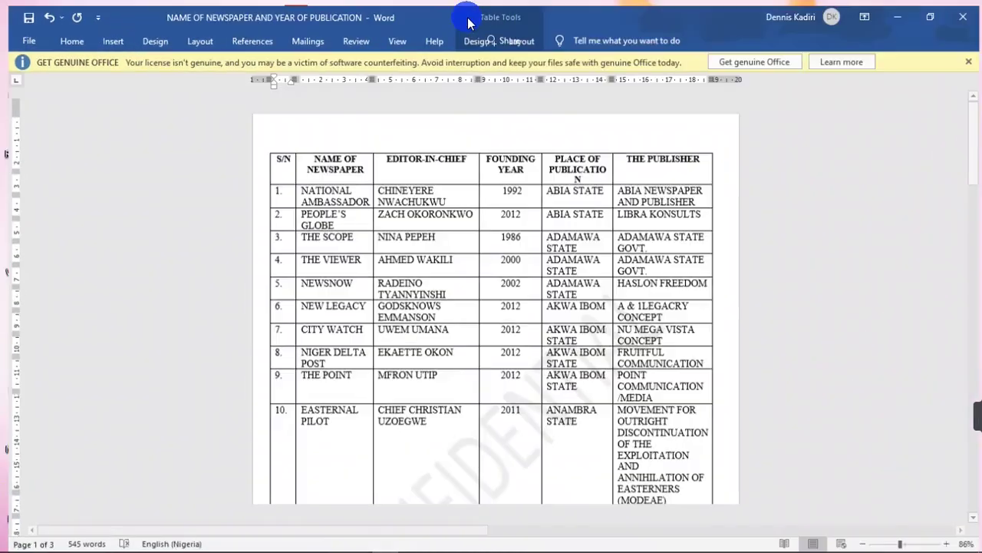
pyautogui.moveTo(975, 100); pyautogui.dragTo(976, 176)
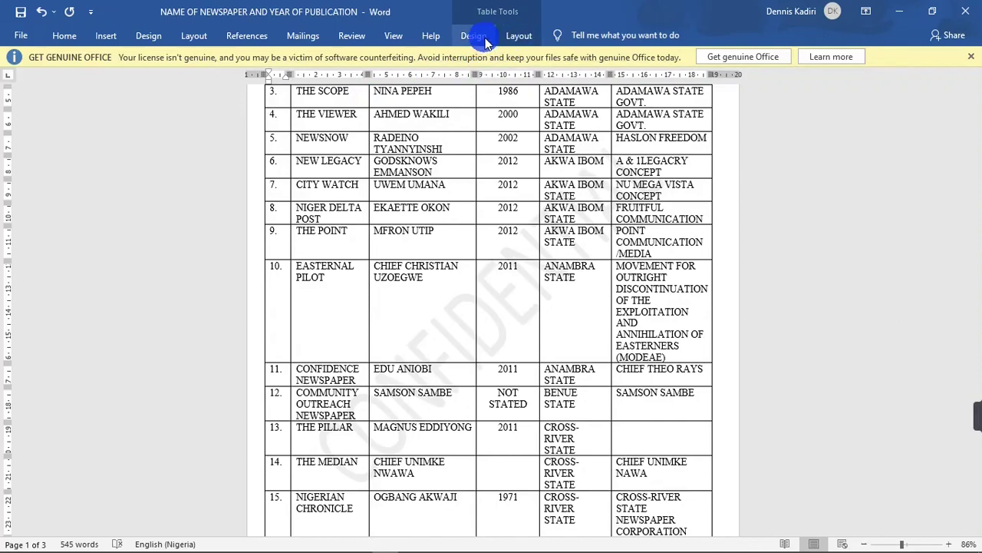
# Start a custom text watermark and set its text to EXAMPLE
pyautogui.click(148, 36)
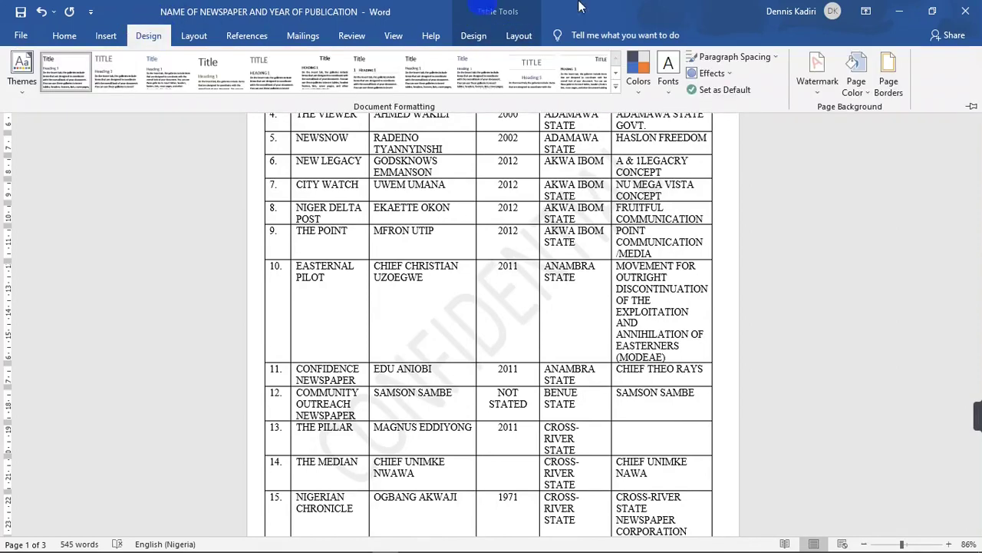
pyautogui.click(816, 69)
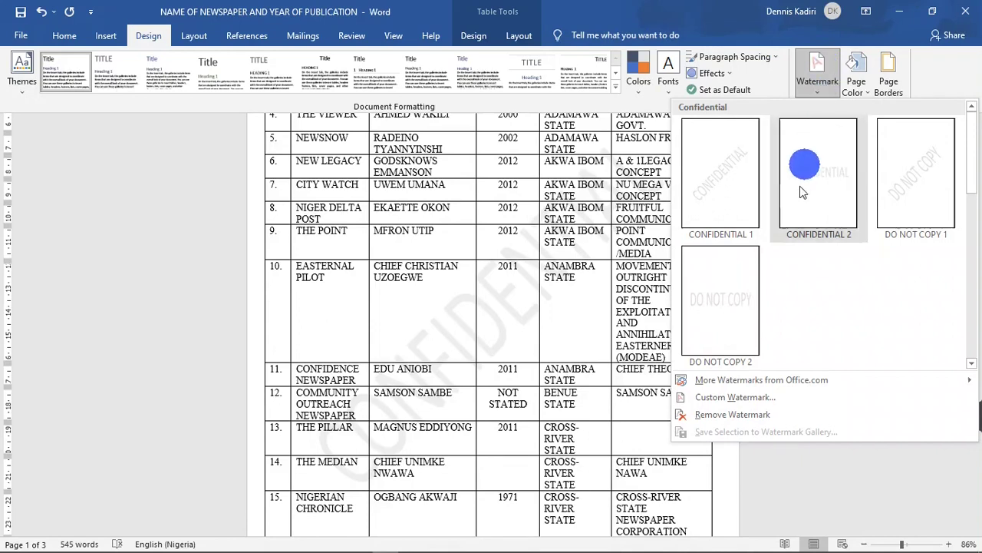
pyautogui.click(726, 399)
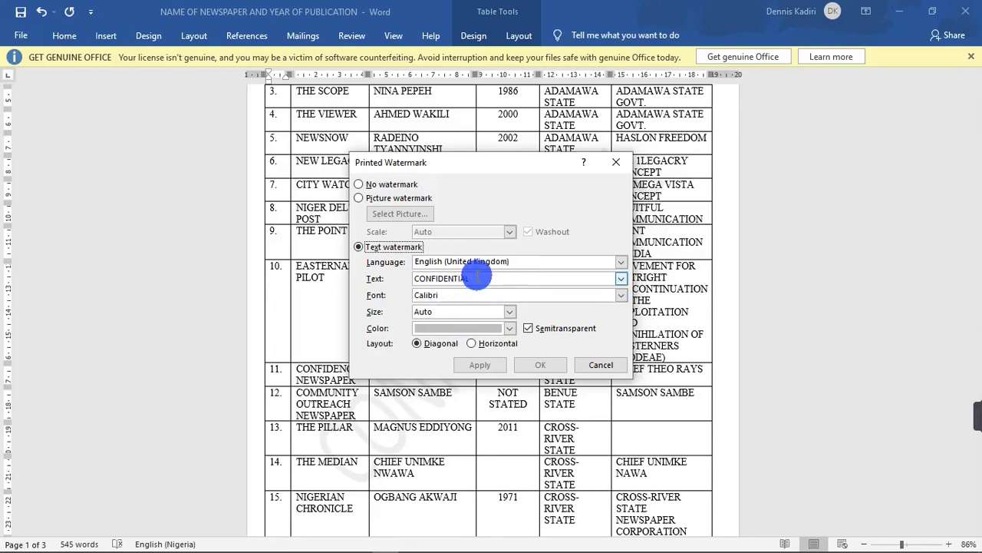
pyautogui.moveTo(474, 278); pyautogui.dragTo(400, 295)
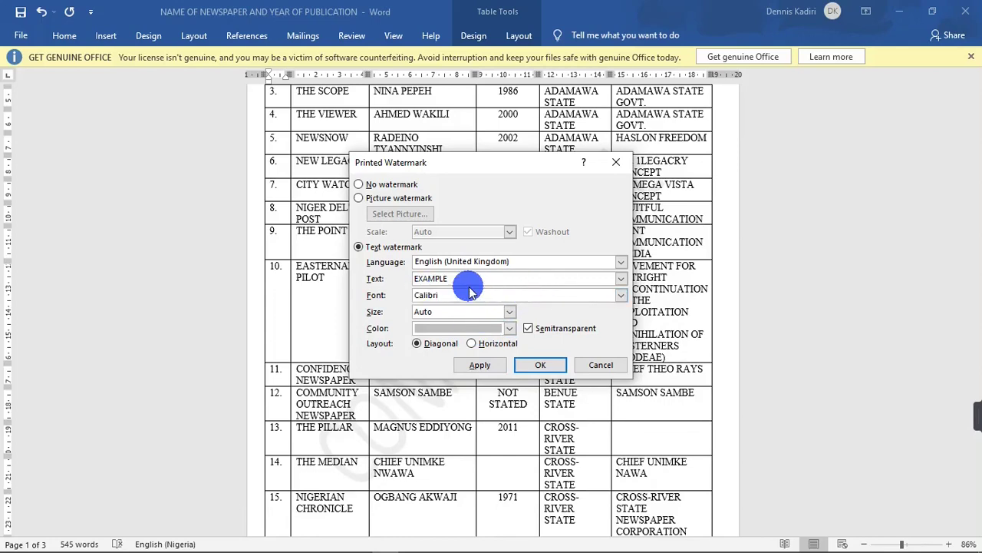
pyautogui.click(608, 261)
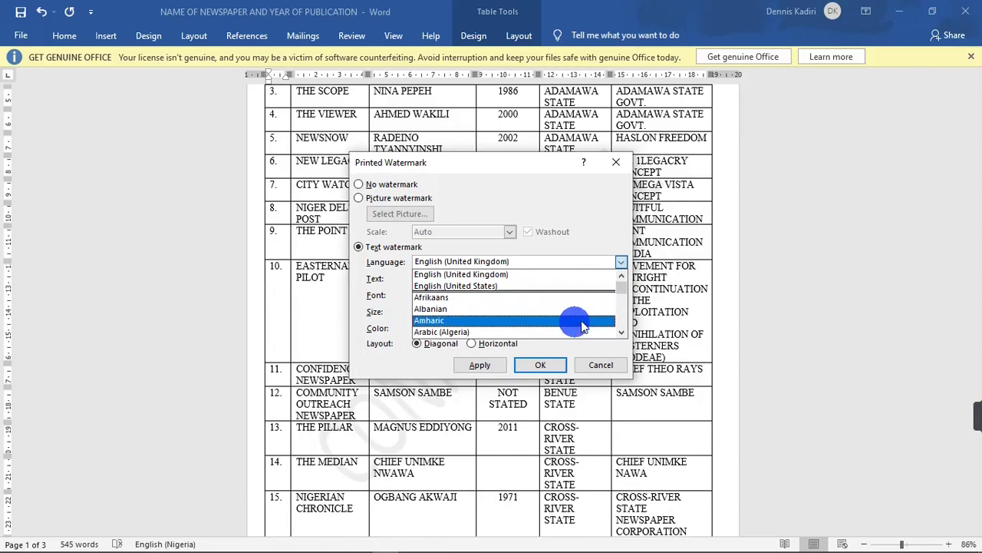
pyautogui.click(622, 261)
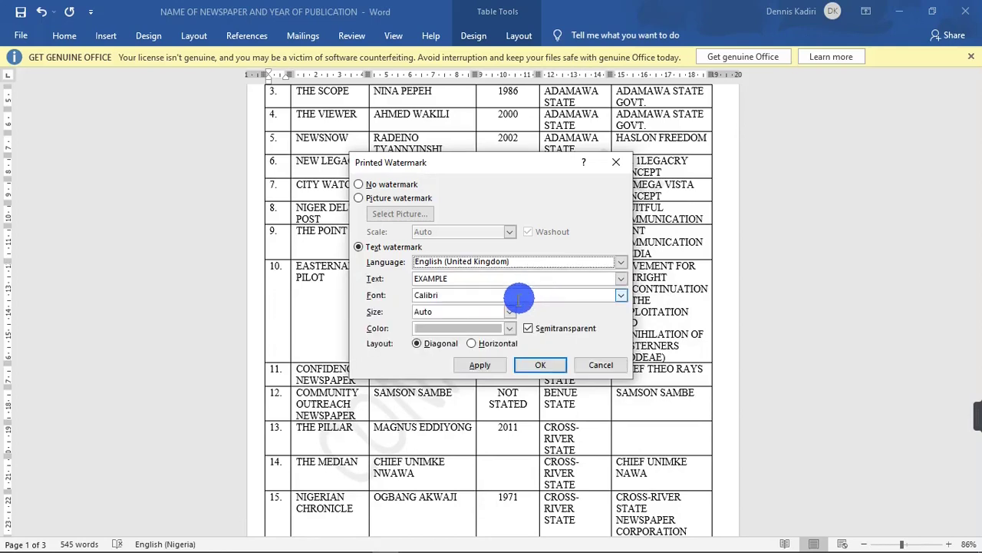
# Set the watermark text's font to Algerian and its size to 36
pyautogui.click(624, 300)
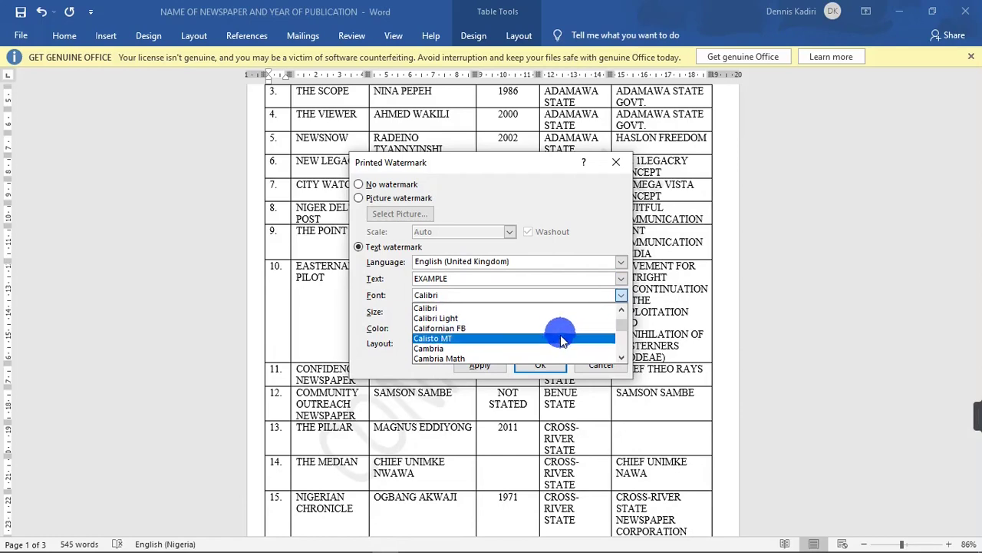
pyautogui.moveTo(622, 331)
pyautogui.mouseDown()
pyautogui.moveTo(619, 347)
pyautogui.moveTo(623, 317)
pyautogui.mouseUp()
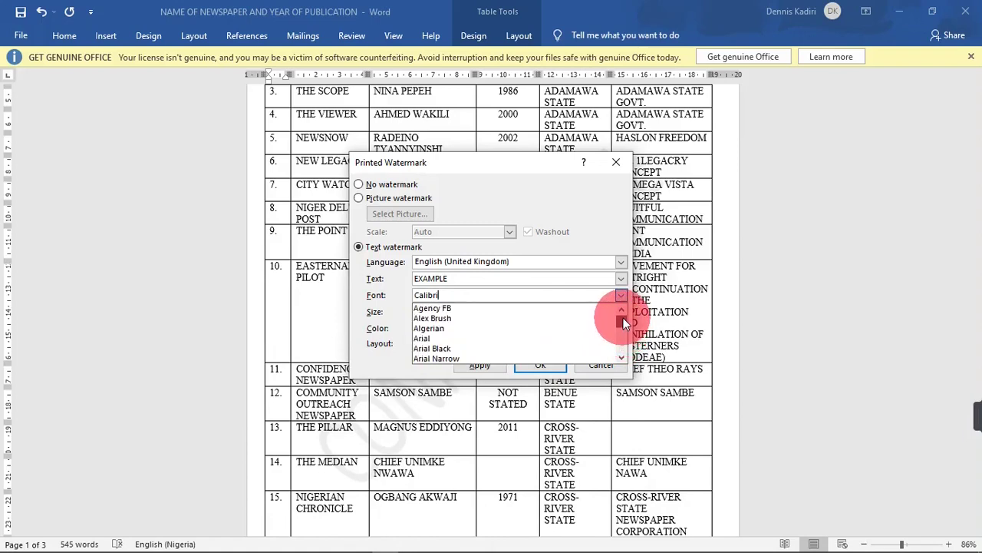
pyautogui.click(486, 328)
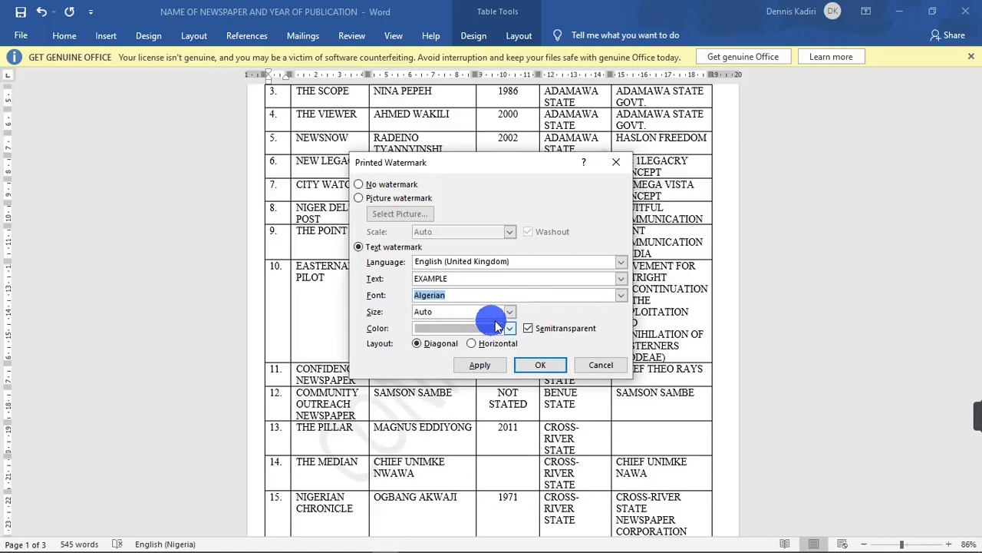
pyautogui.click(511, 312)
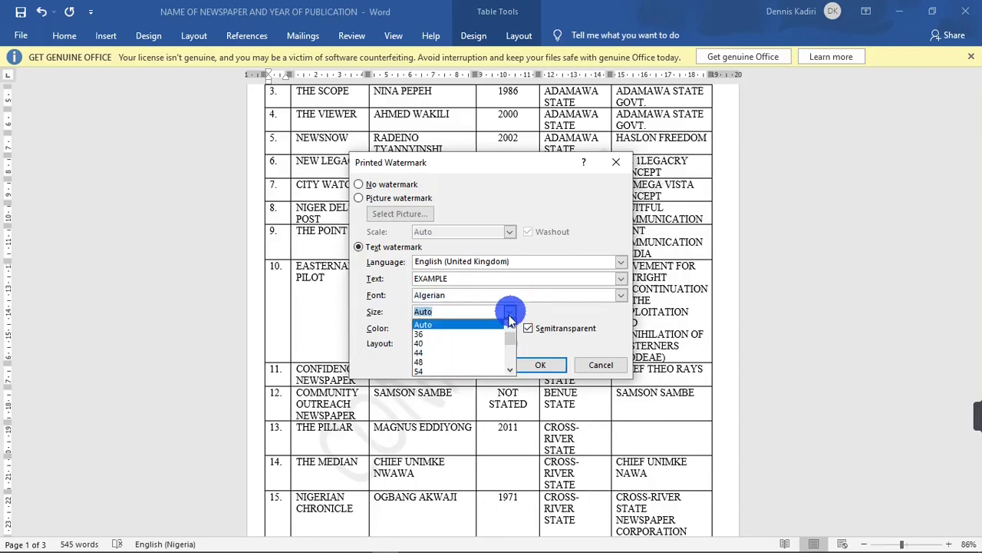
pyautogui.click(480, 336)
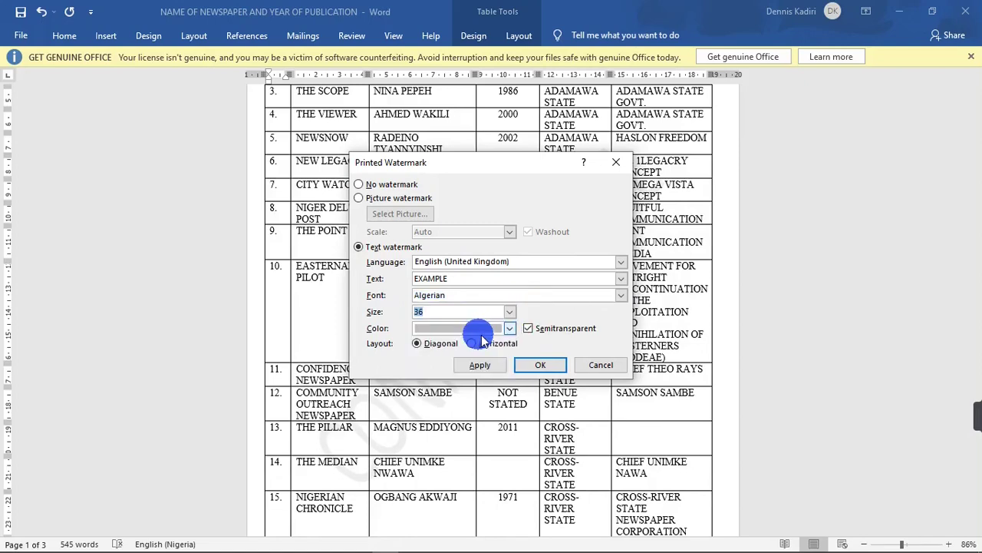
# Color the EXAMPLE watermark red with a diagonal layout and apply it to the document
pyautogui.click(510, 330)
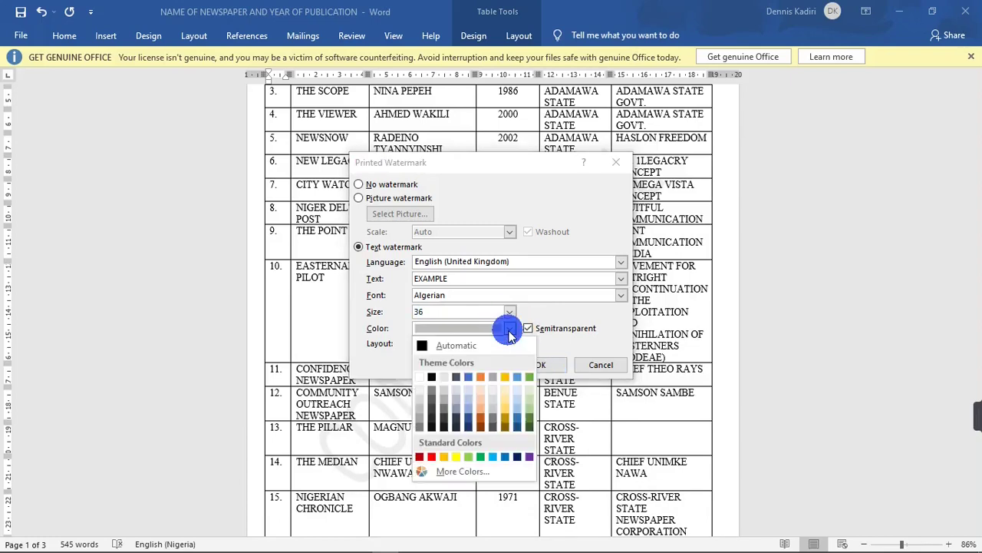
pyautogui.click(433, 458)
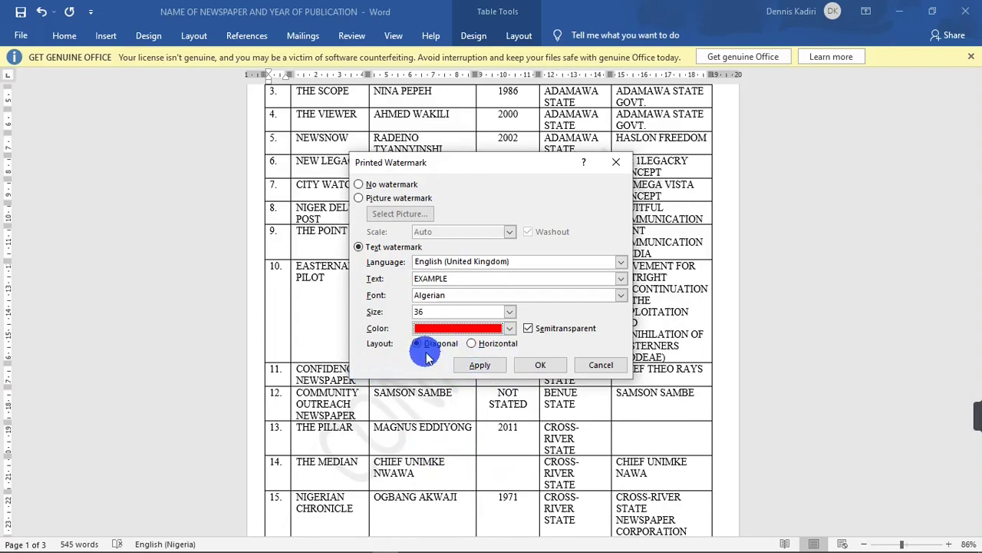
pyautogui.click(473, 343)
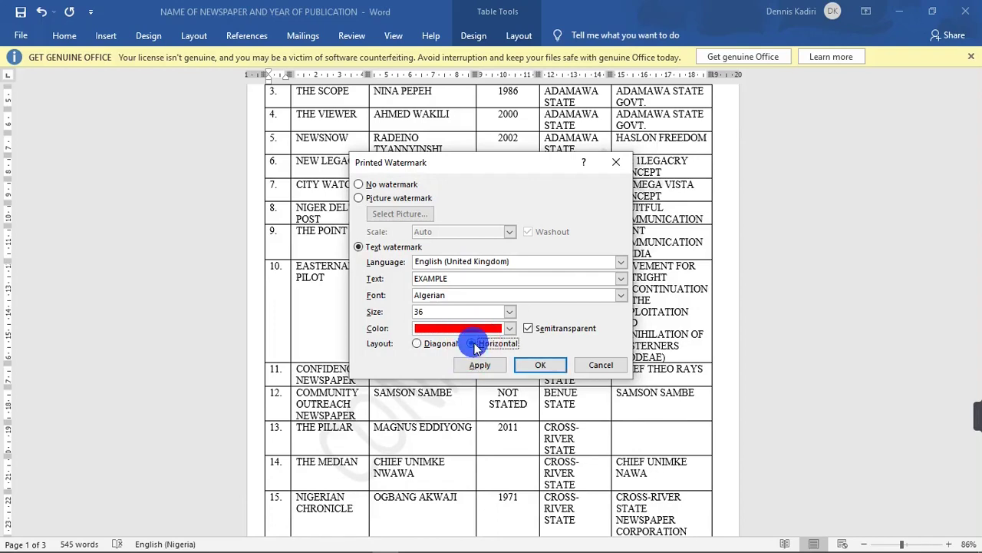
pyautogui.click(431, 345)
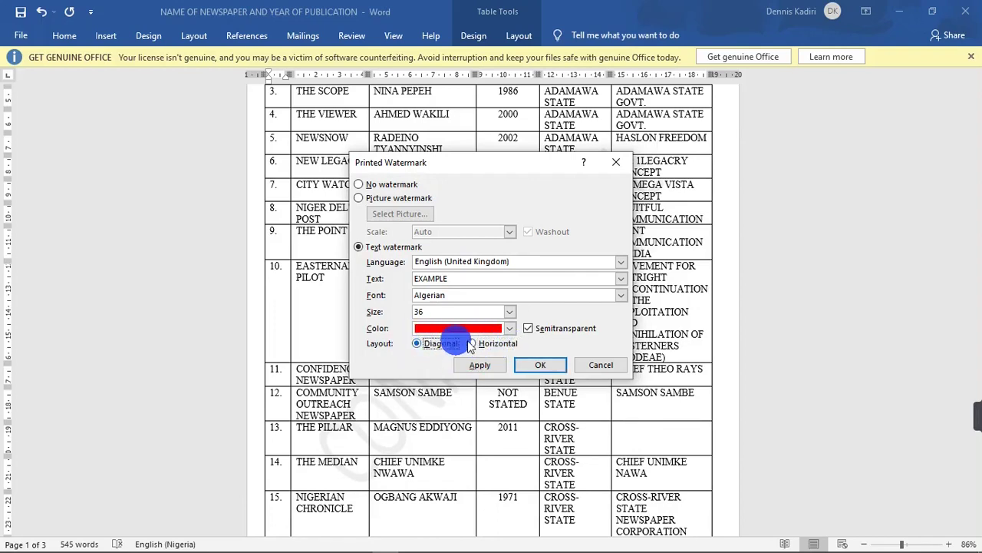
pyautogui.click(490, 366)
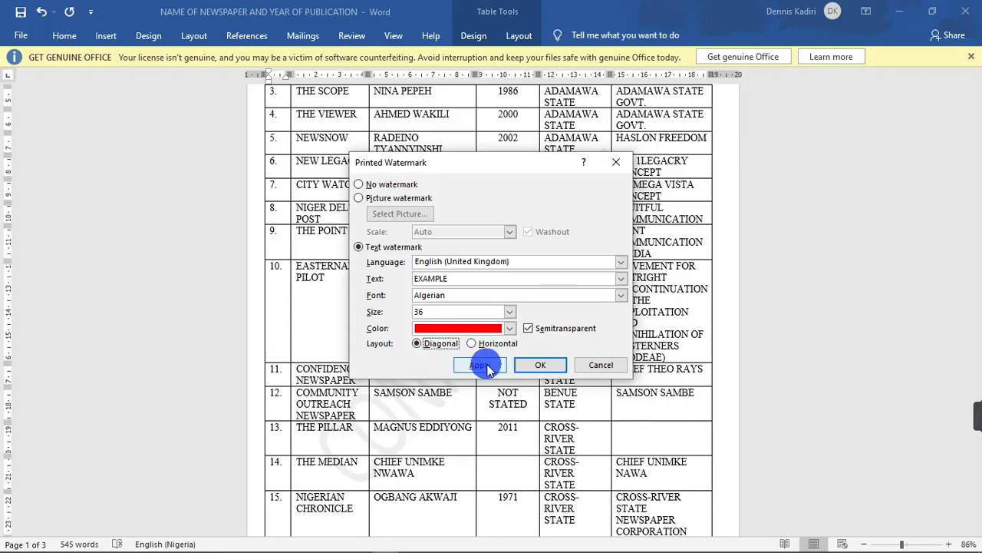
pyautogui.click(603, 365)
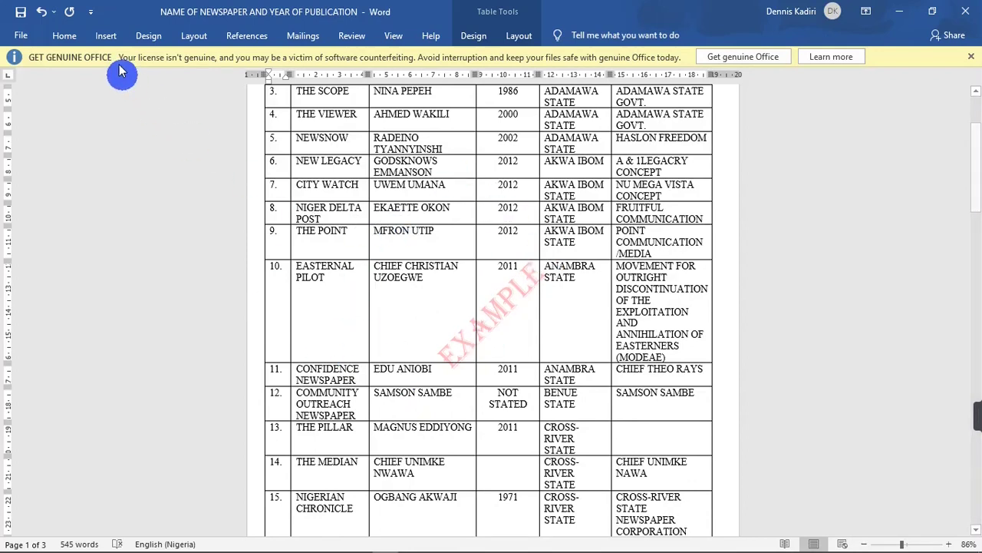
# Enlarge the custom EXAMPLE watermark by setting its text size to 105
pyautogui.click(148, 42)
pyautogui.click(818, 65)
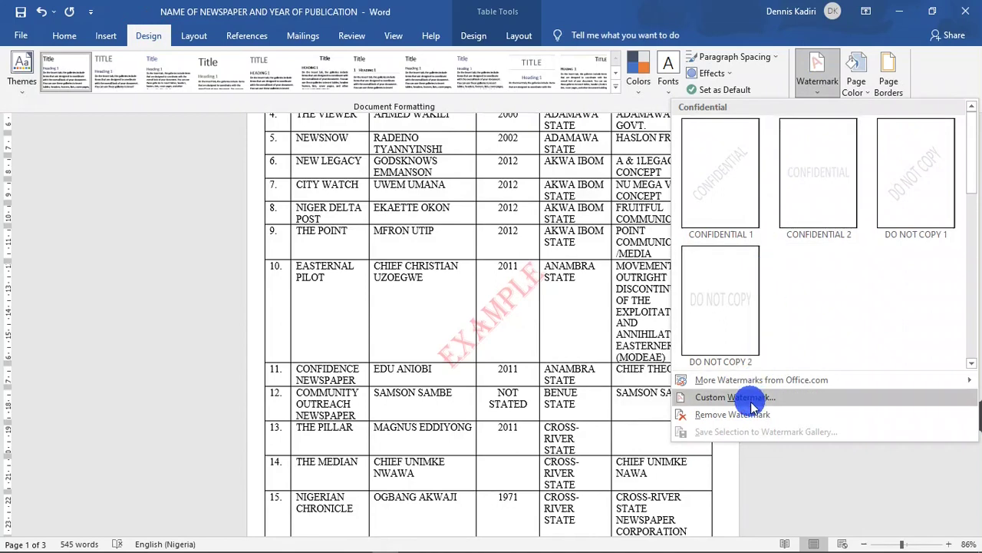
pyautogui.click(735, 396)
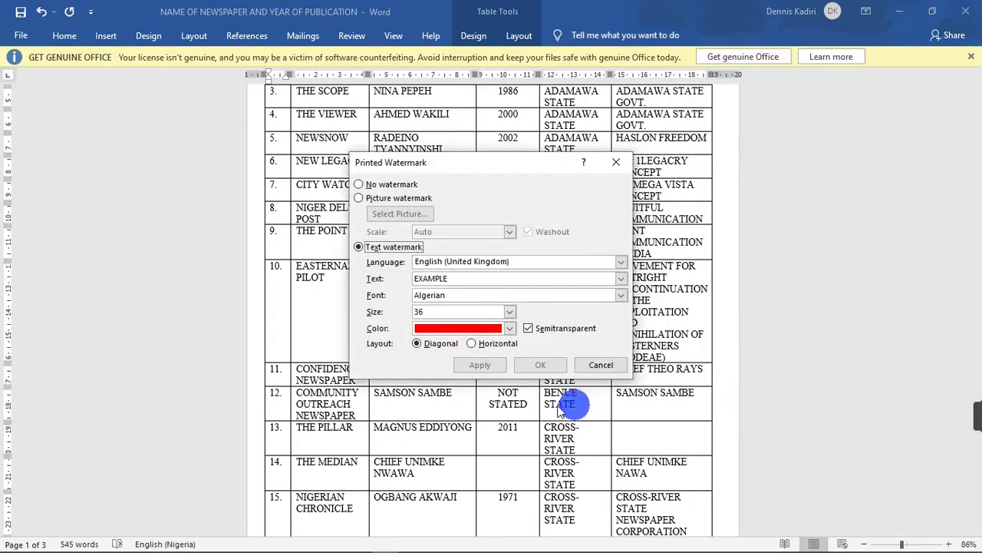
pyautogui.click(510, 312)
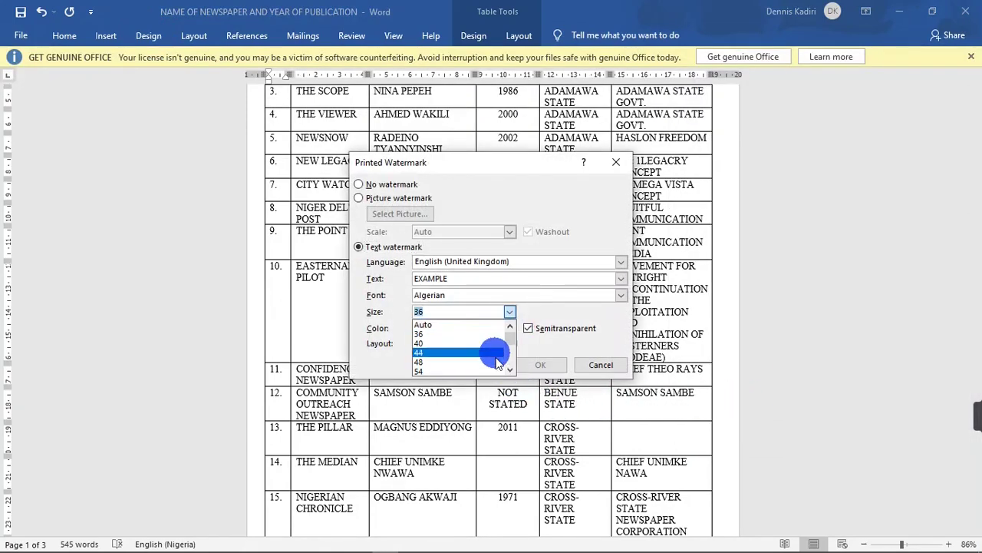
pyautogui.scroll(-3, 514, 368)
pyautogui.click(436, 353)
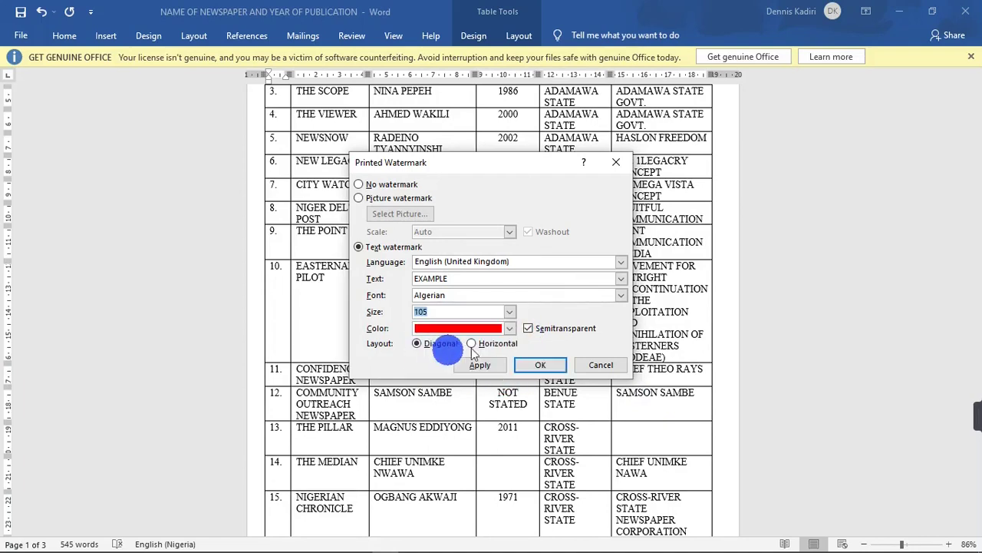
pyautogui.click(553, 367)
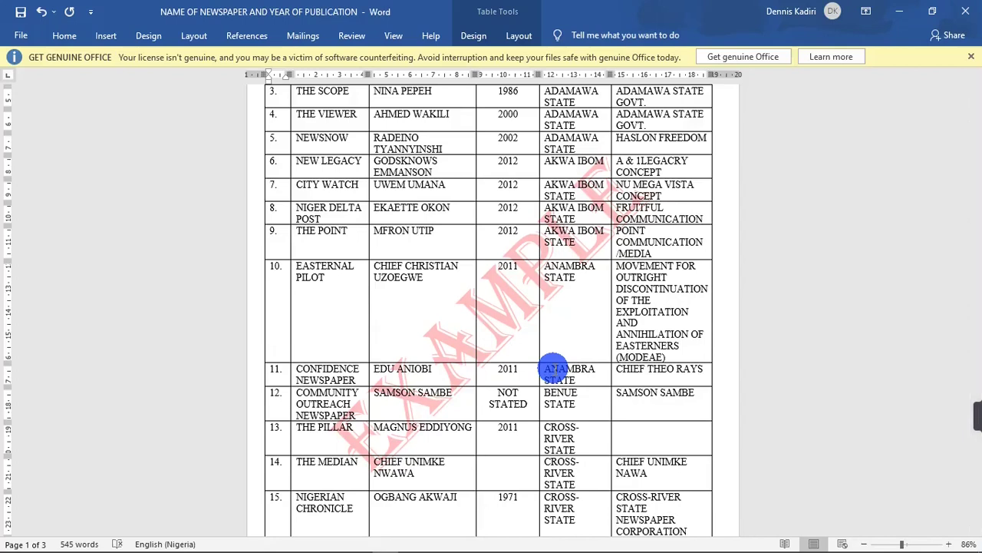
# Reopen the custom watermark settings and switch the watermark type to a picture
pyautogui.click(143, 39)
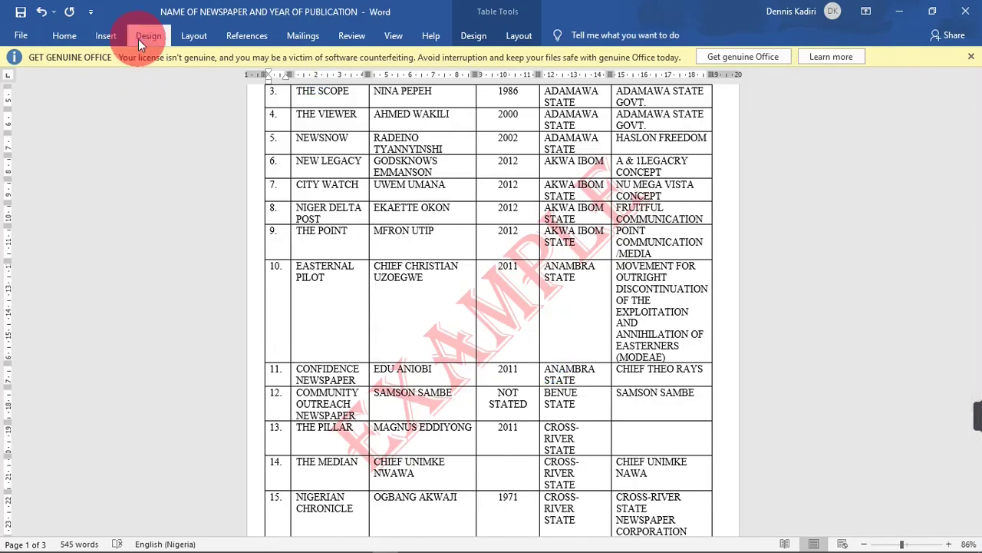
pyautogui.click(813, 67)
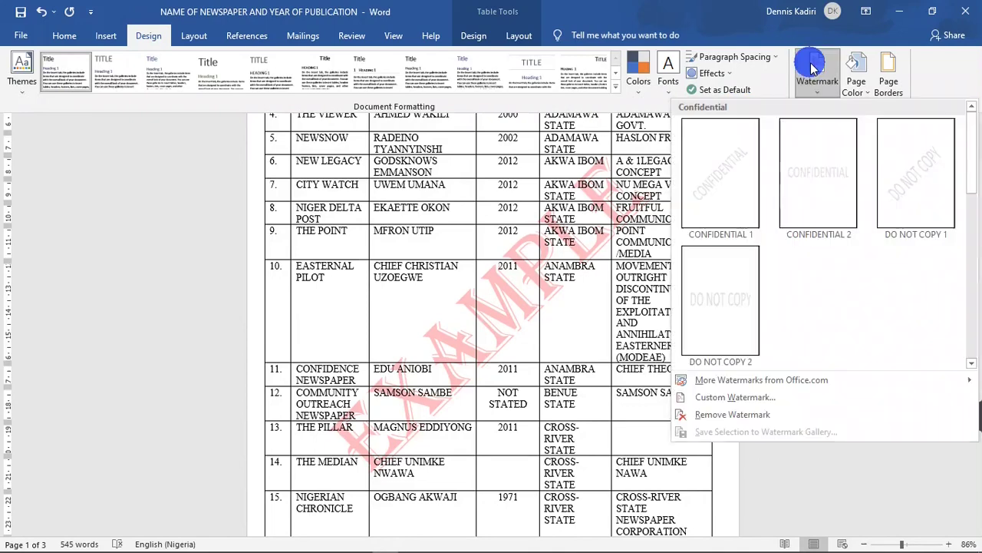
pyautogui.click(760, 399)
pyautogui.click(378, 202)
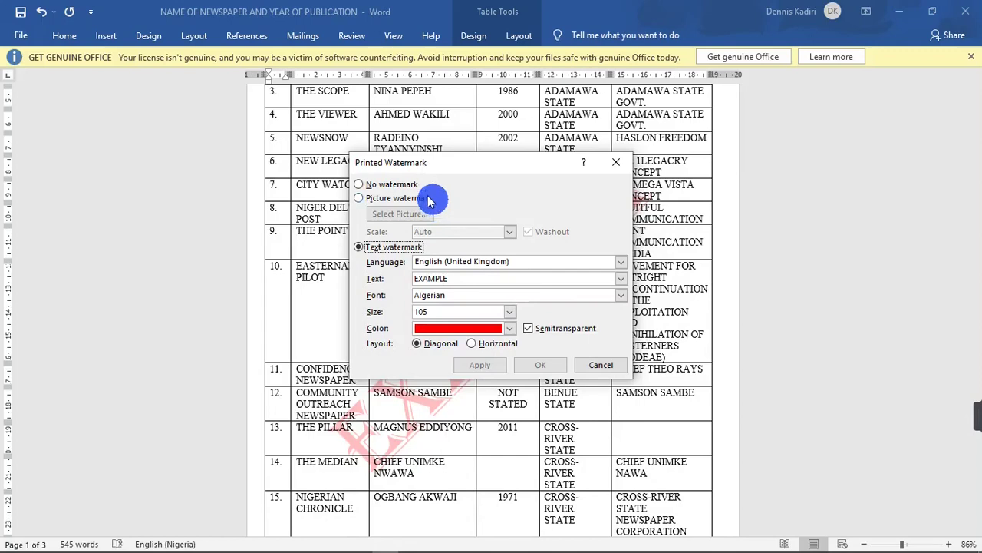
pyautogui.click(366, 188)
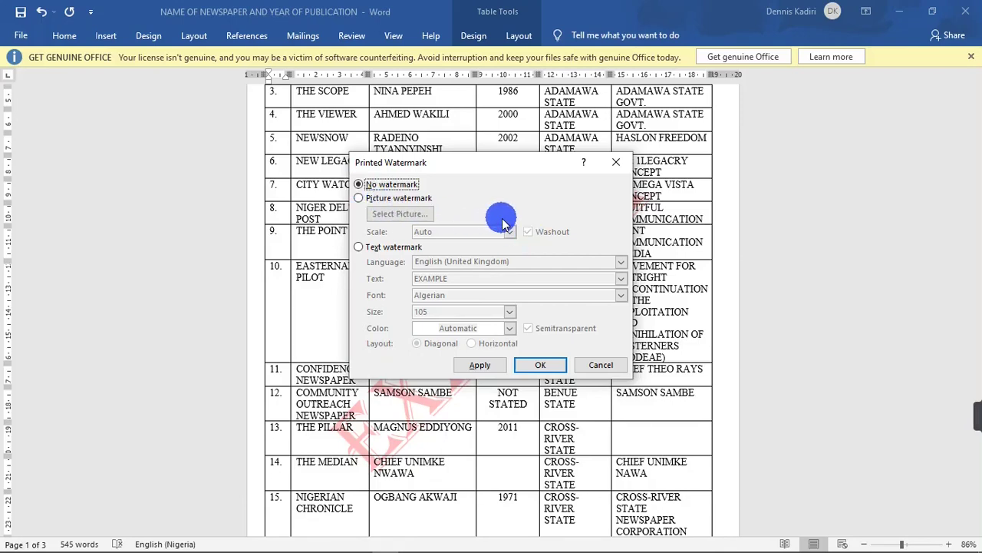
pyautogui.click(370, 202)
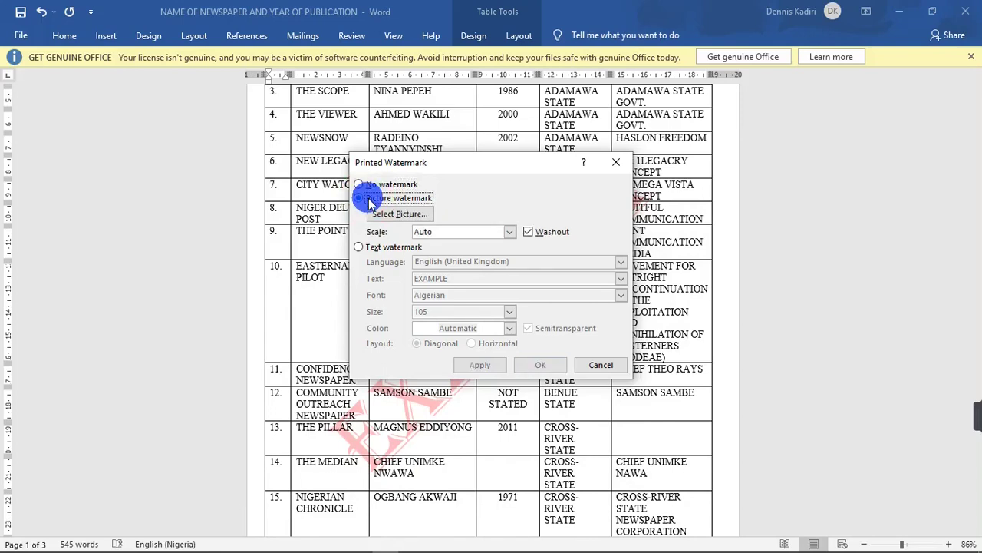
# Choose the magnifying-glass picture images (1).jpg from the local Pictures folder and apply it as the document's watermark
pyautogui.click(399, 217)
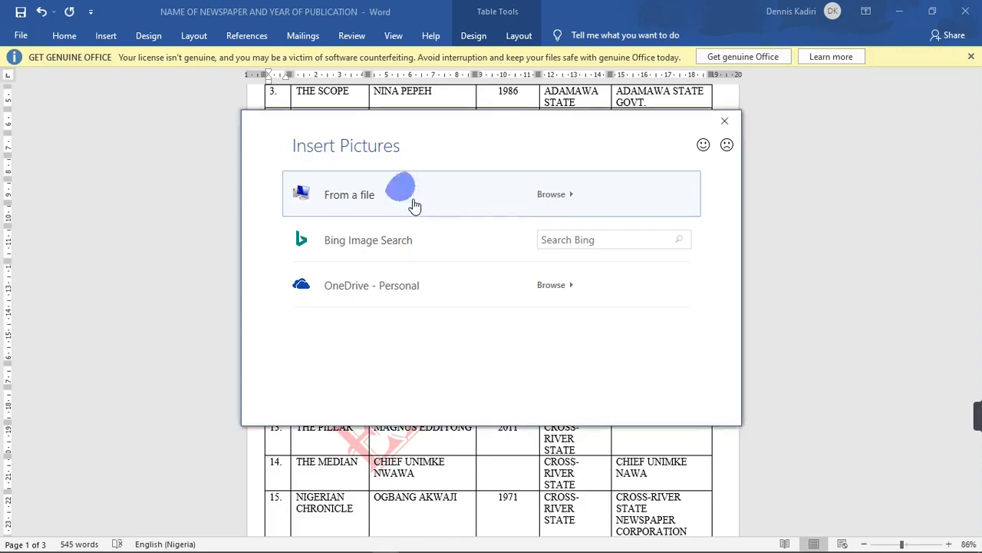
pyautogui.click(414, 201)
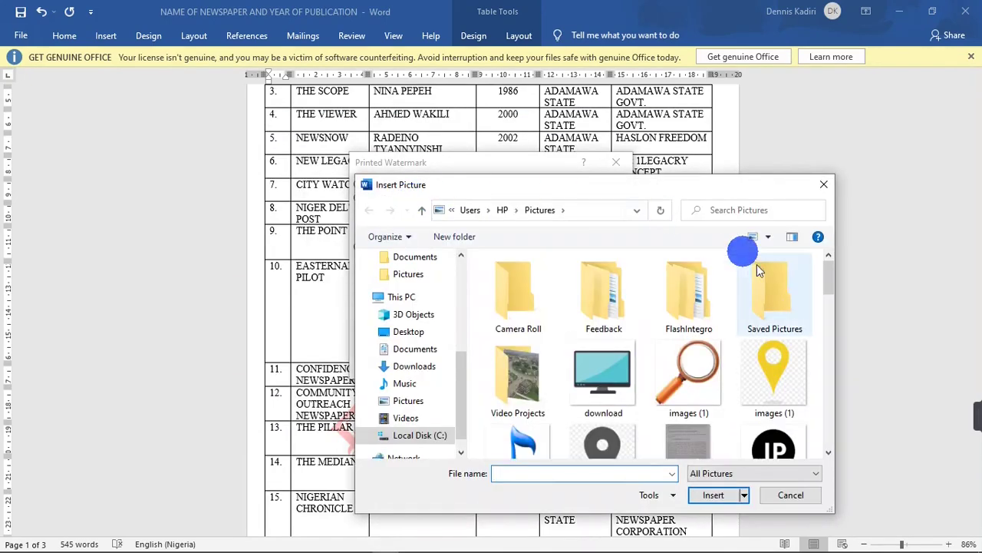
pyautogui.click(687, 387)
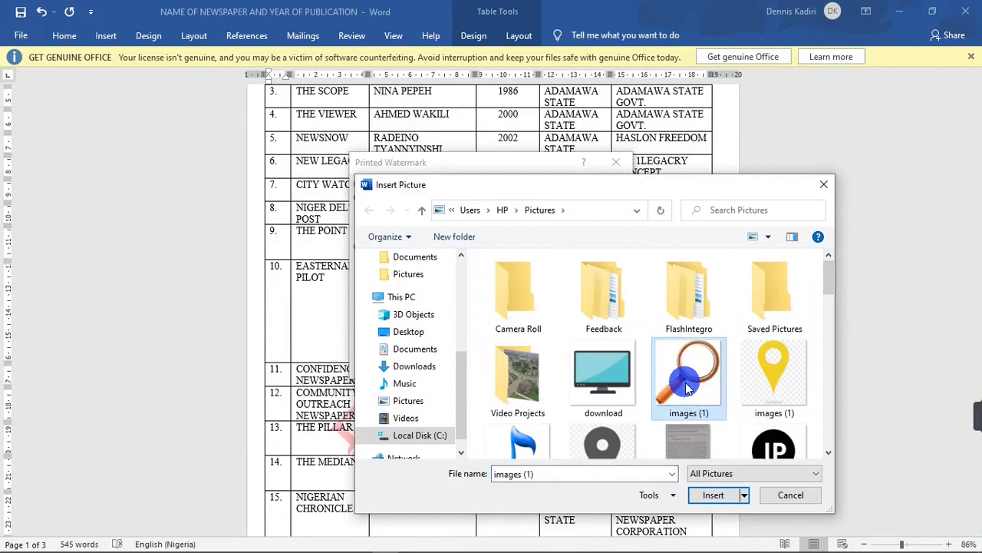
pyautogui.click(712, 498)
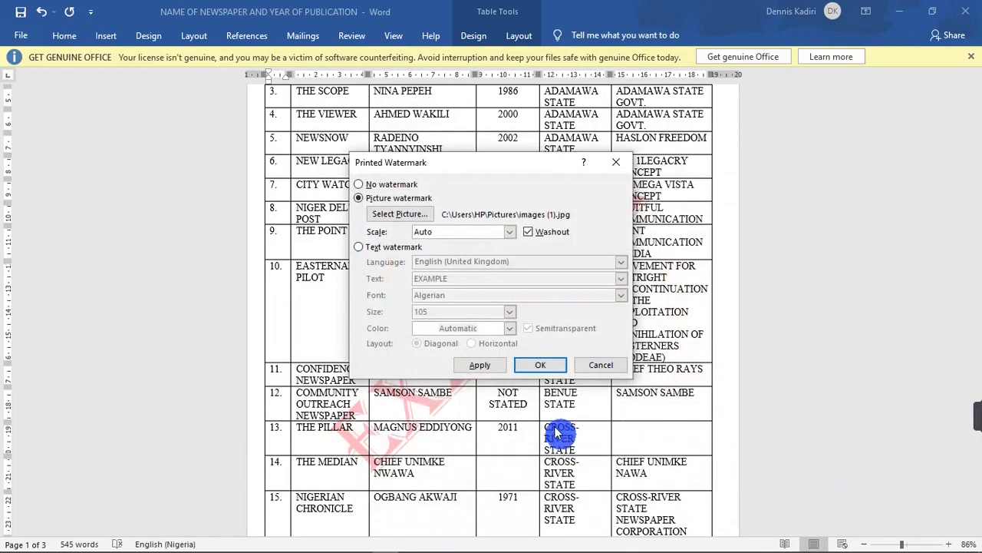
pyautogui.click(481, 366)
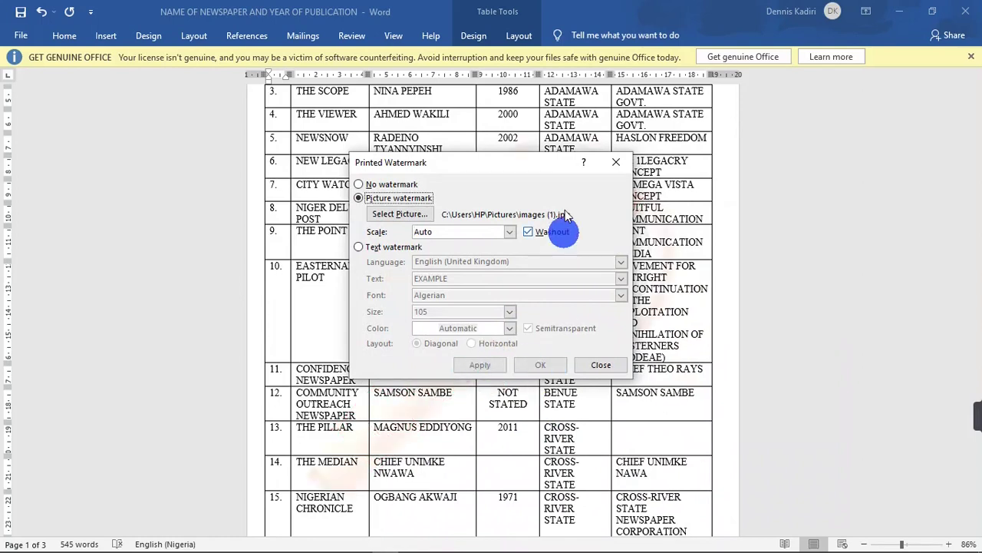
pyautogui.click(619, 162)
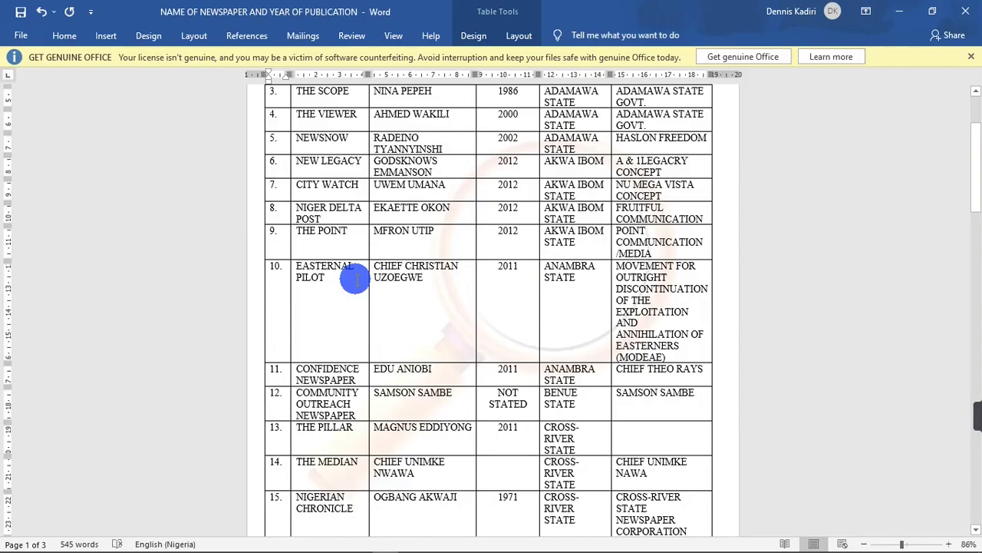
pyautogui.moveTo(976, 127)
pyautogui.mouseDown()
pyautogui.moveTo(979, 375)
pyautogui.moveTo(975, 134)
pyautogui.mouseUp()
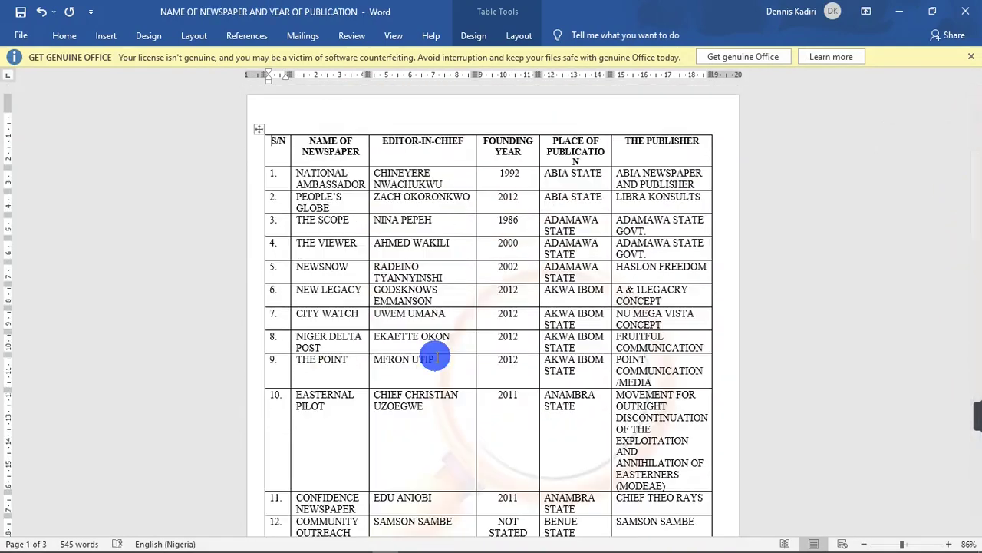